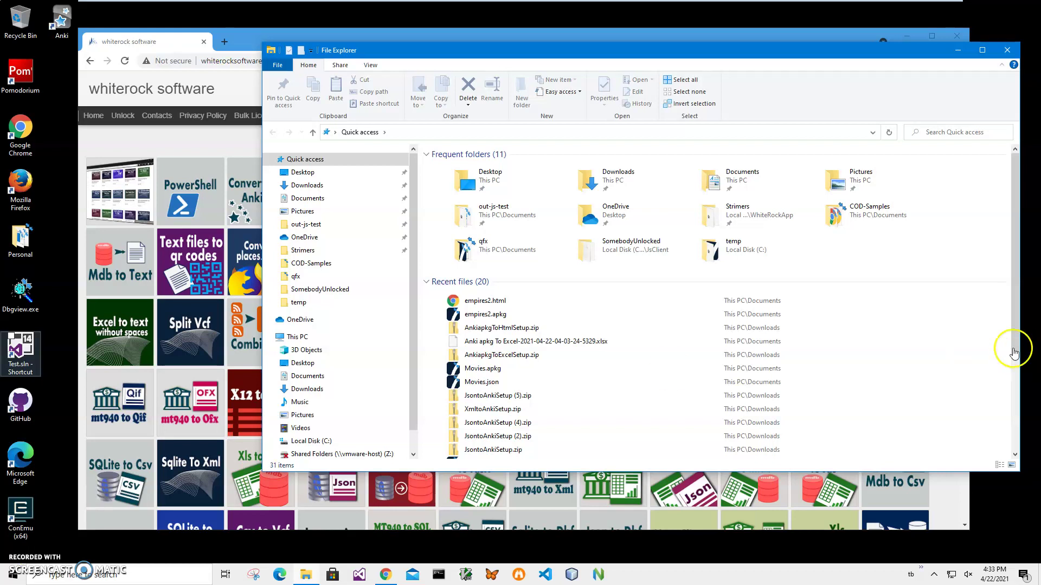
Step: Open empires2.apkg in the viewer, then restore and enlarge its window
double_click(496, 316)
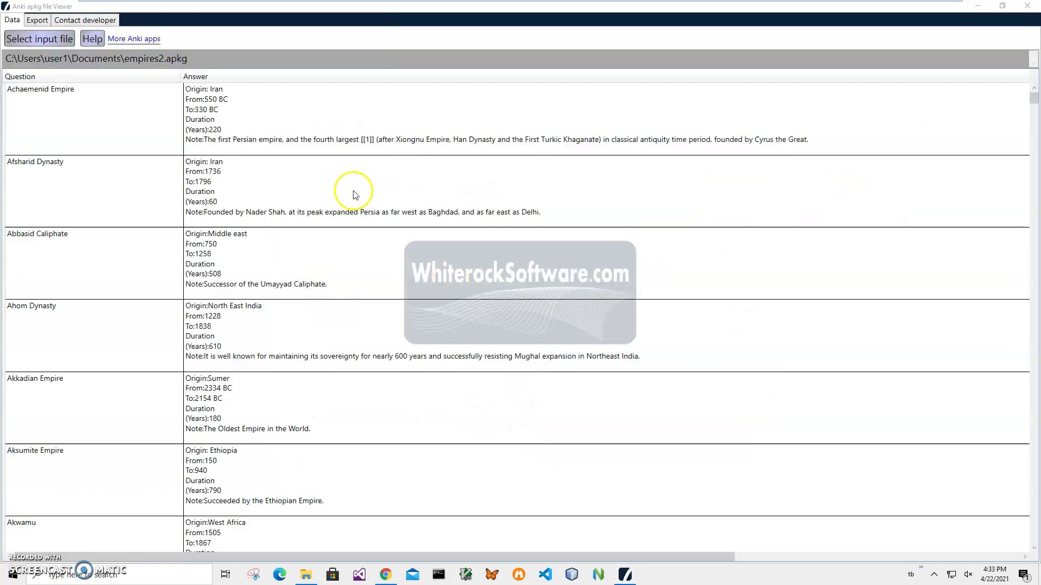
double_click(235, 10)
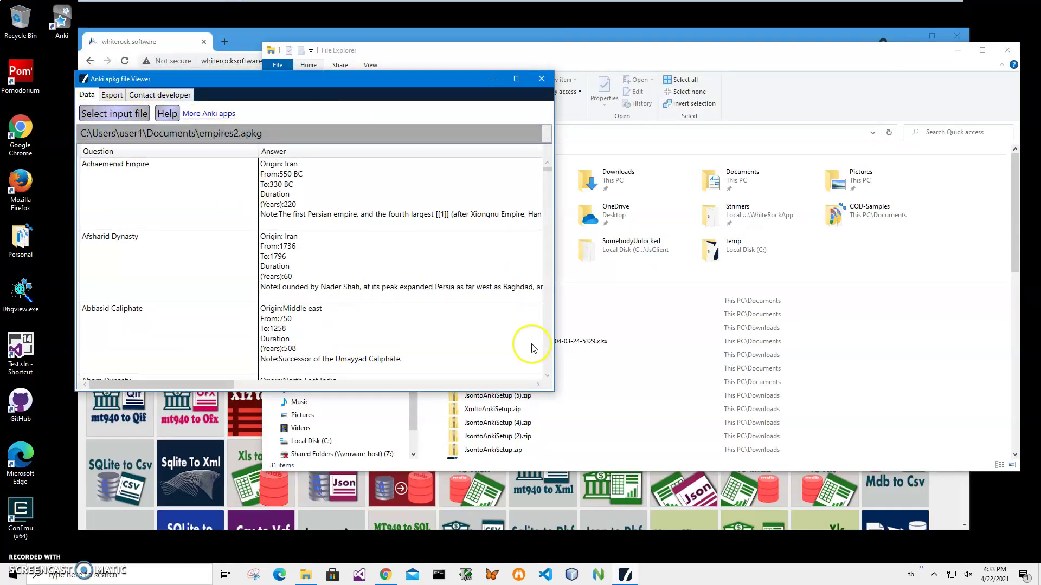
left_click_drag(550, 392, 725, 455)
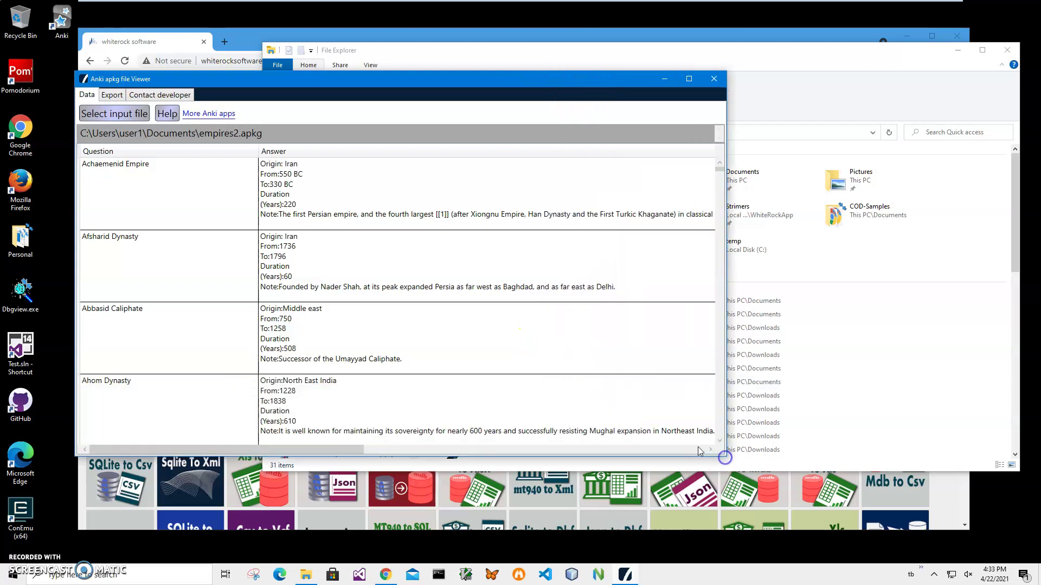
Step: Browse the Afsharid, Abbasid and Ahom cards, review the Export options, then return to Data
left_click(200, 271)
left_click(304, 334)
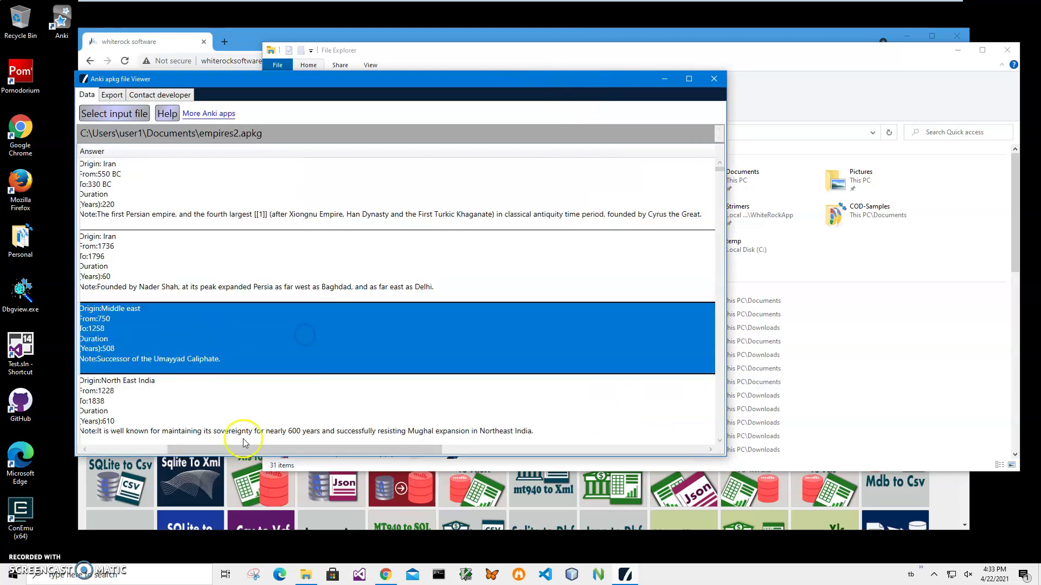
left_click(174, 401)
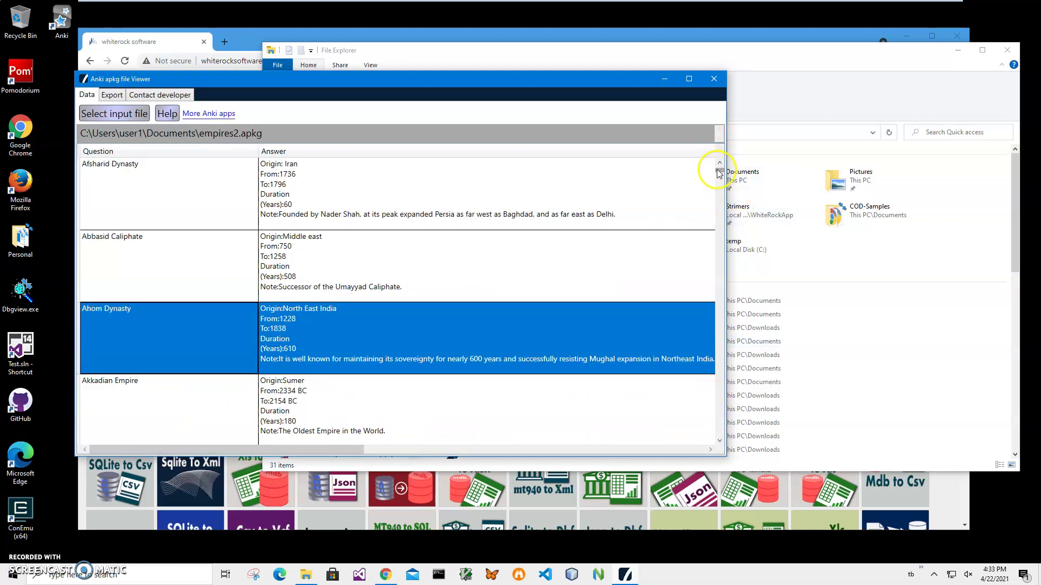
mouse_move(718, 172)
left_mouse_down()
mouse_move(721, 414)
mouse_move(756, 295)
mouse_move(721, 395)
mouse_move(431, 115)
left_mouse_up()
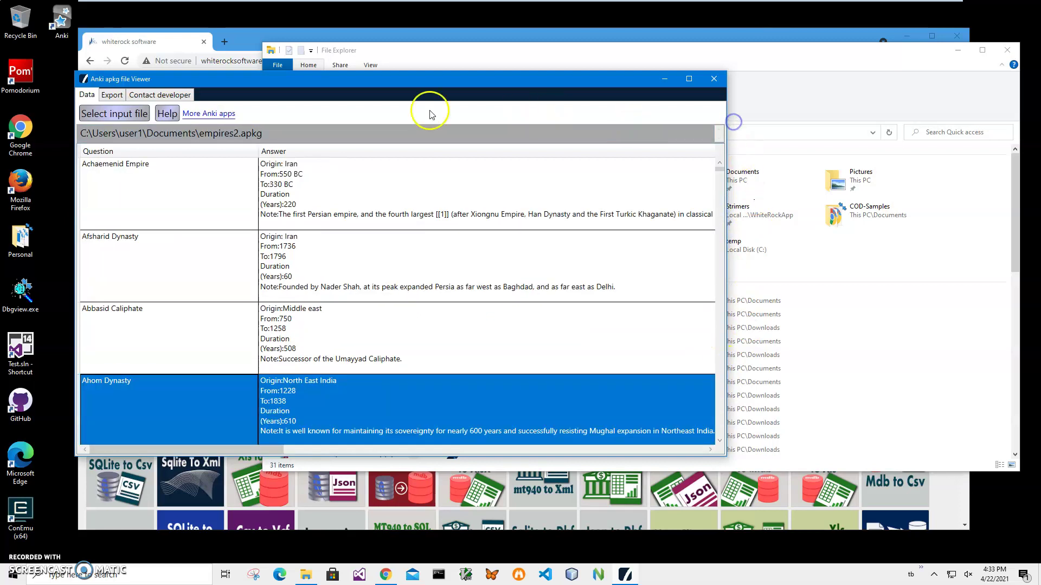
left_click(114, 96)
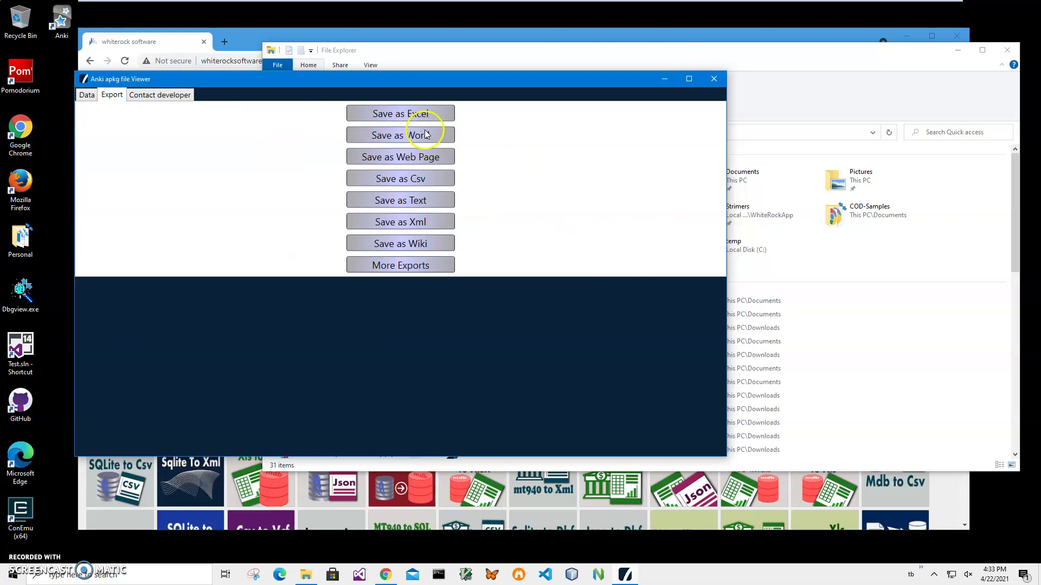
left_click(87, 96)
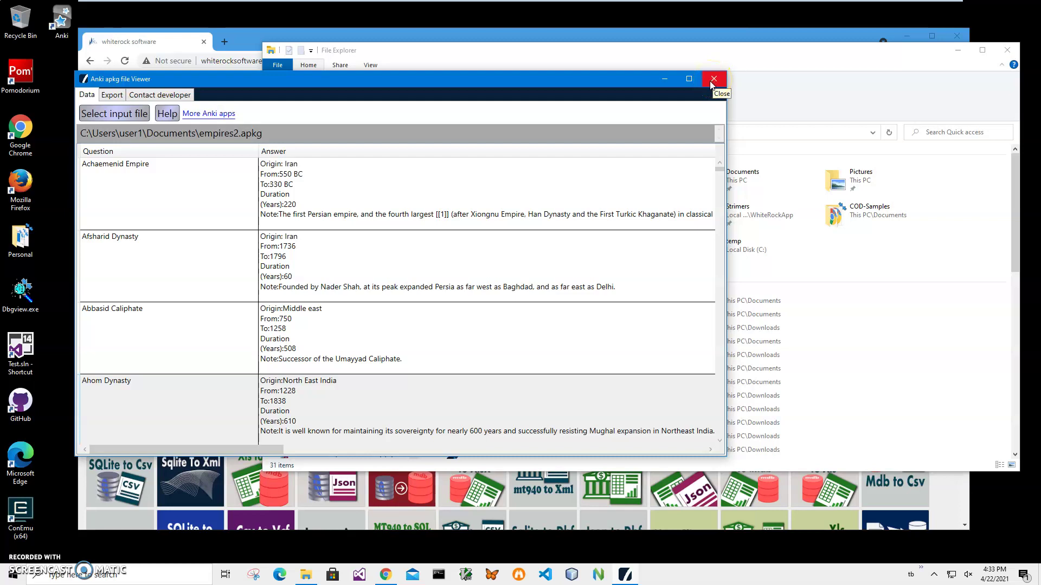
Step: Close the apkg viewer, move File Explorer aside, and bring the whiterock software site forward
left_click(713, 79)
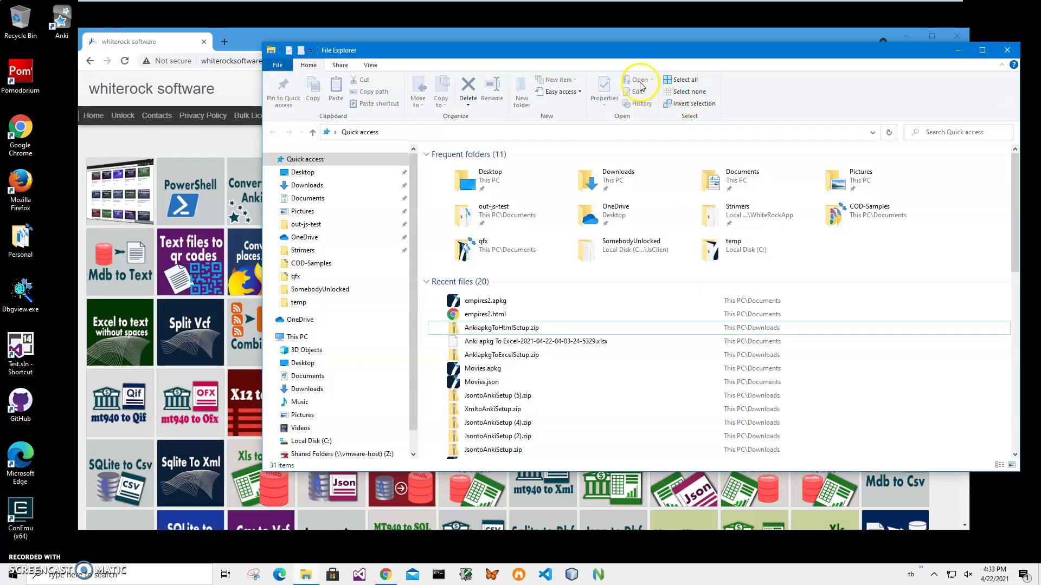
left_click_drag(563, 51, 601, 61)
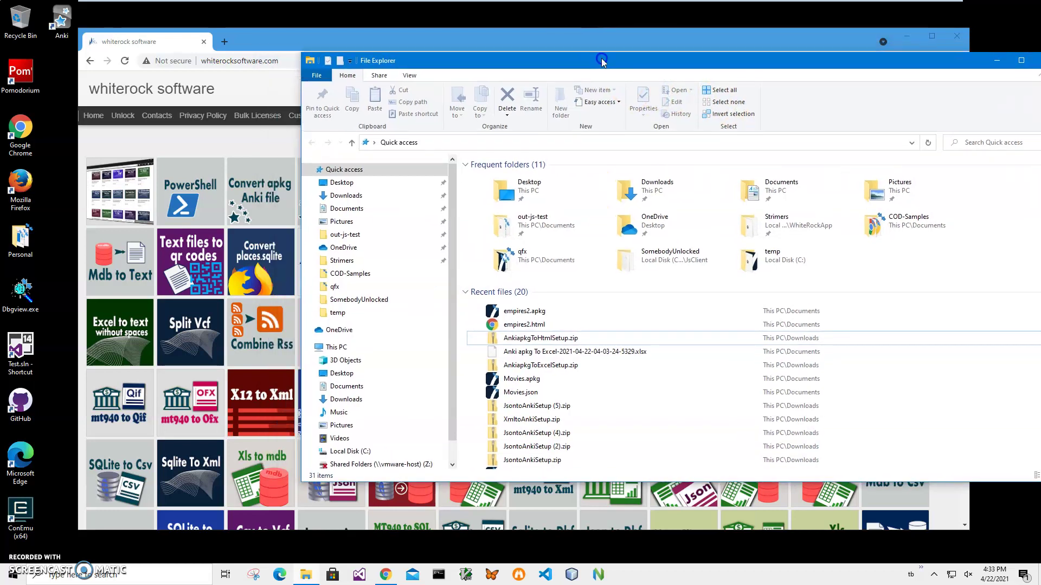
left_click(574, 35)
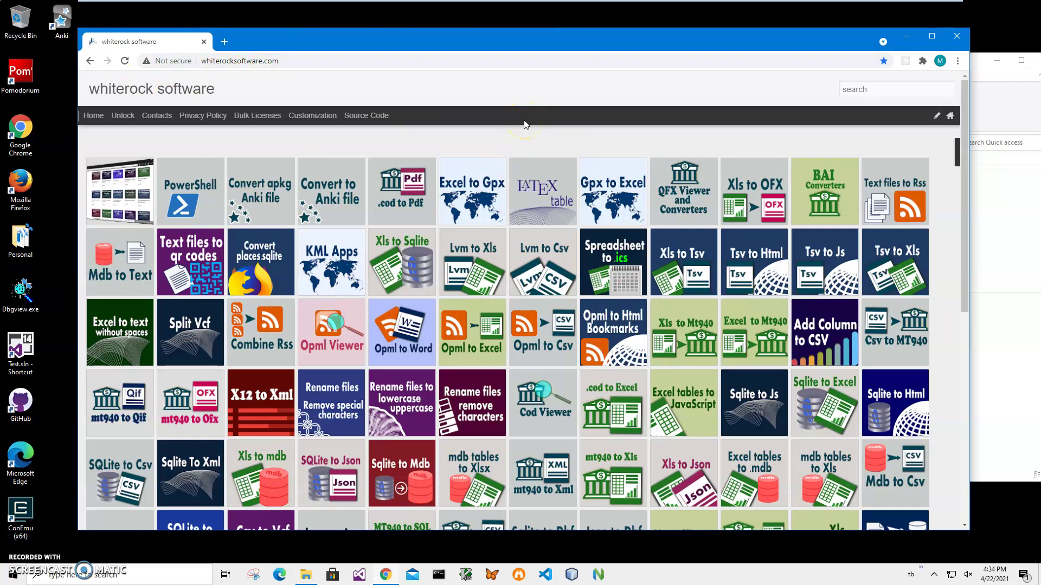
Step: Search 'anki', download the Anki apkg To Word setup zip, and open it
left_click(881, 86)
type("nki")
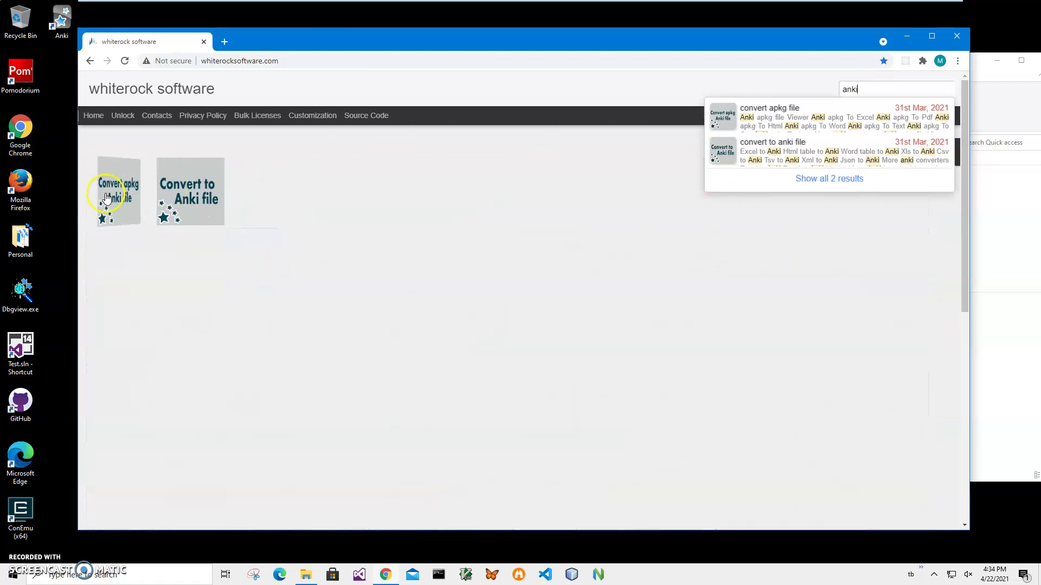
left_click(106, 197)
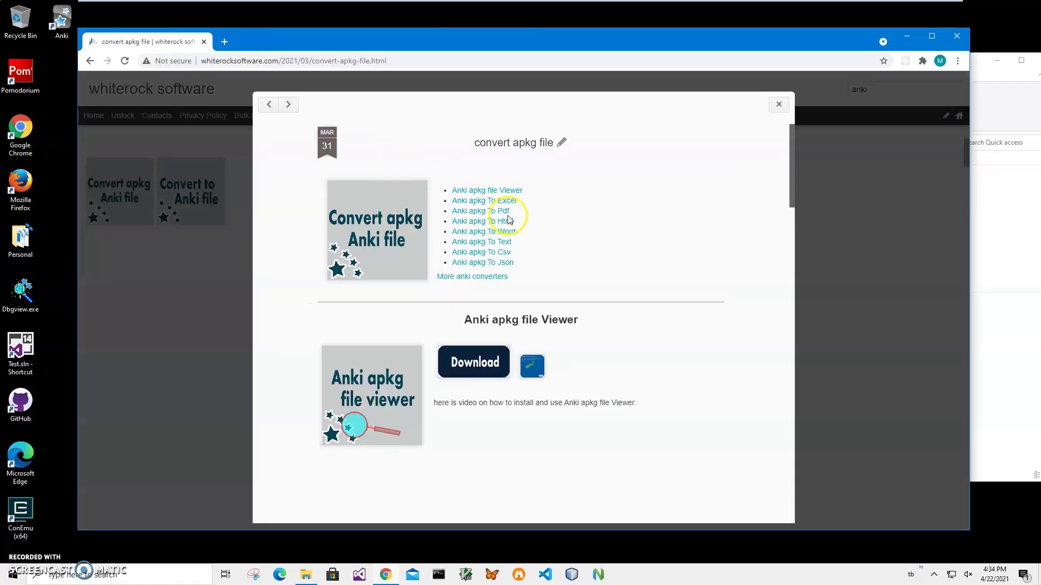
left_click(505, 231)
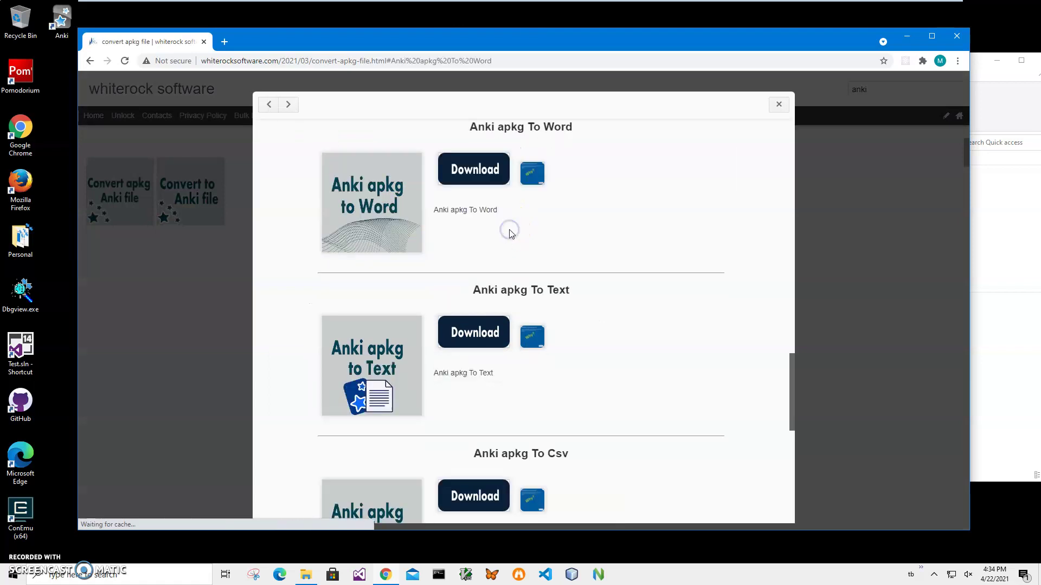
left_click(476, 170)
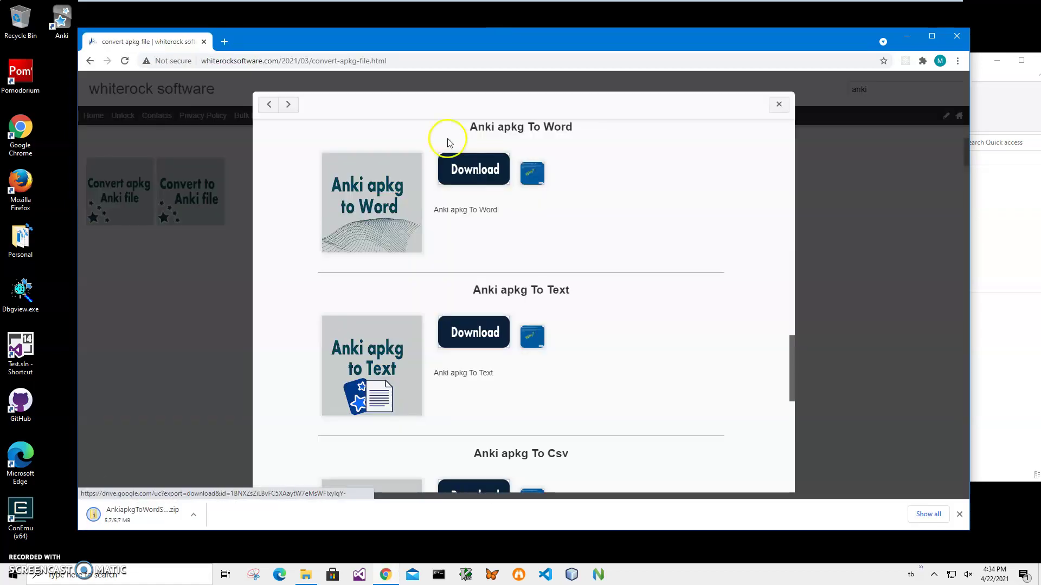
left_click(150, 514)
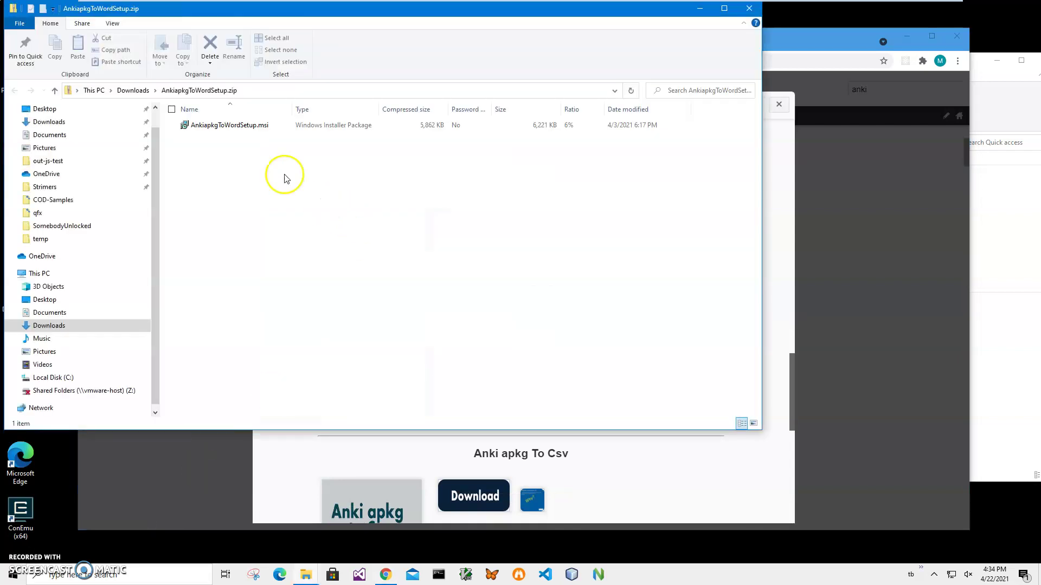
Step: Launch AnkiapkgToWordSetup.msi, running it anyway despite the SmartScreen unknown-publisher warning
left_click(239, 127)
double_click(239, 128)
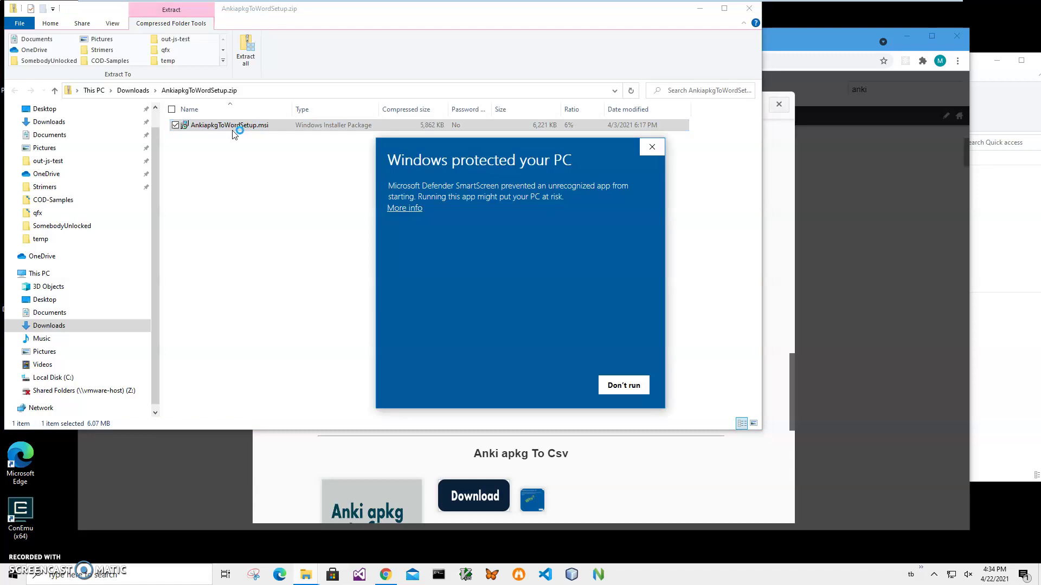
left_click(401, 209)
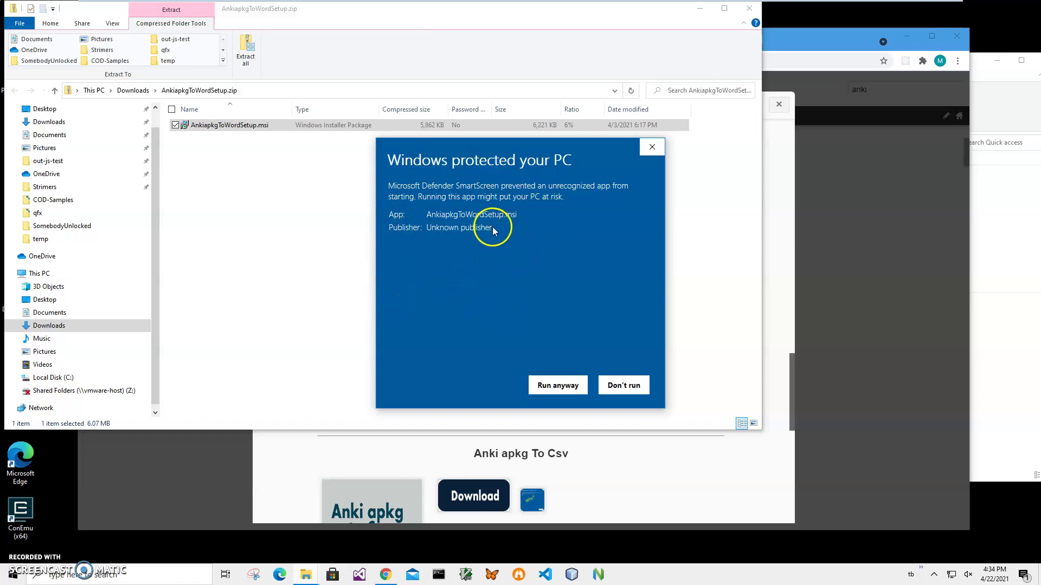
left_click_drag(491, 227, 360, 228)
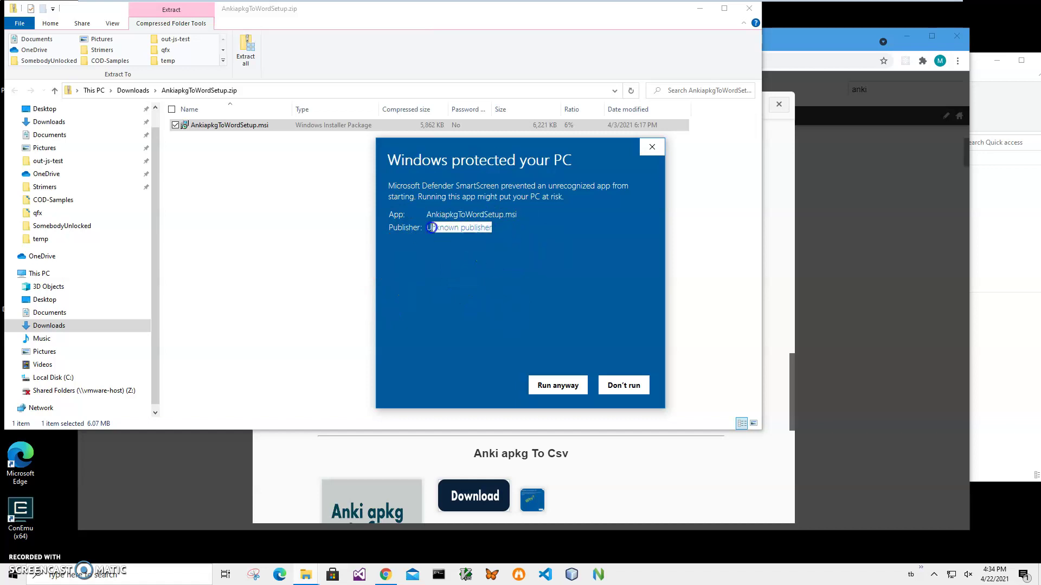
left_click(554, 386)
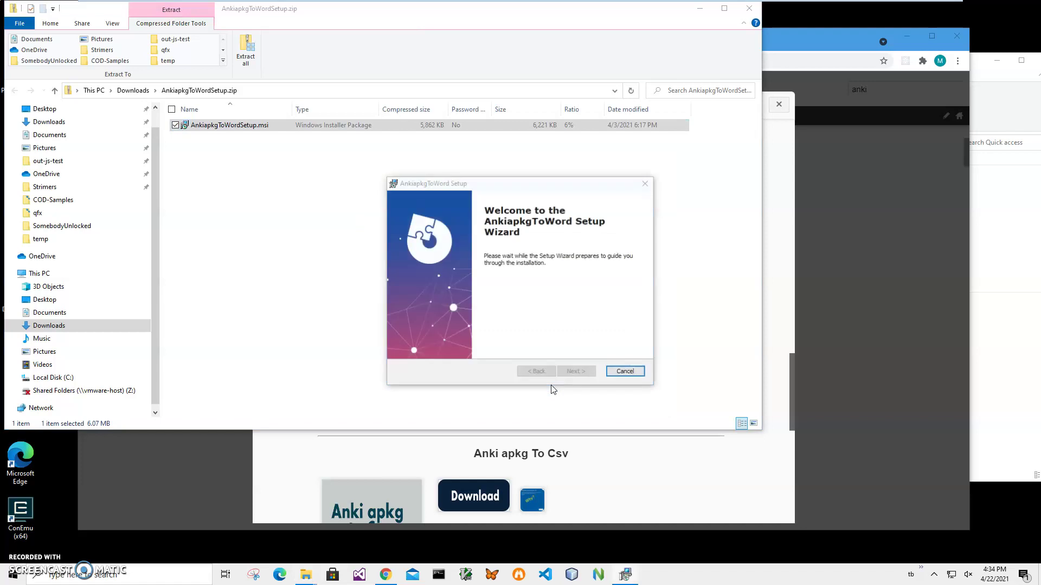
Step: Install AnkiapkgToWord with default settings, approve the UAC prompt, then move Explorer aside
left_click(575, 373)
left_click(575, 372)
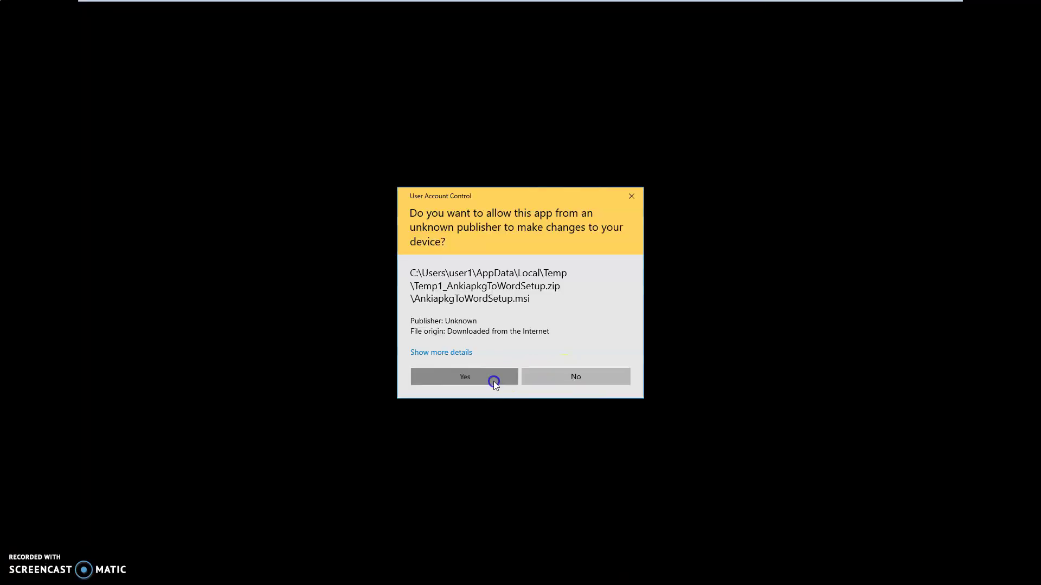
left_click(493, 378)
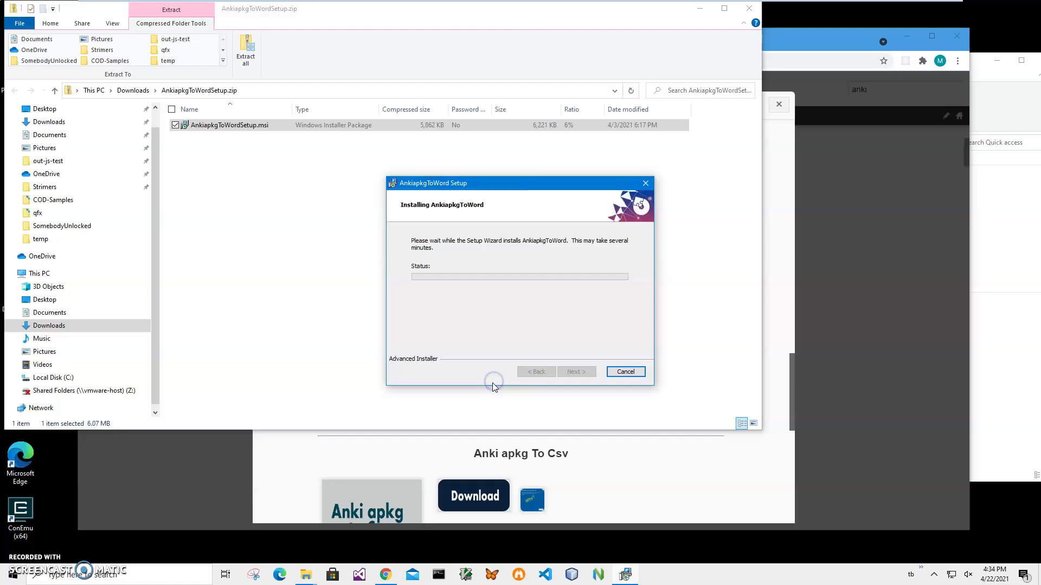
left_click(579, 375)
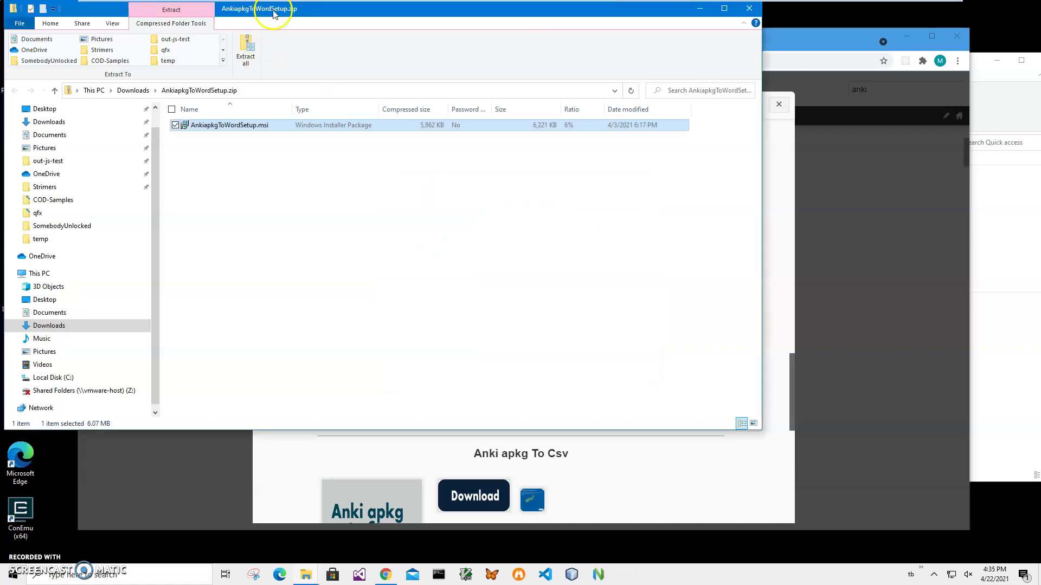
left_click_drag(273, 8, 528, 29)
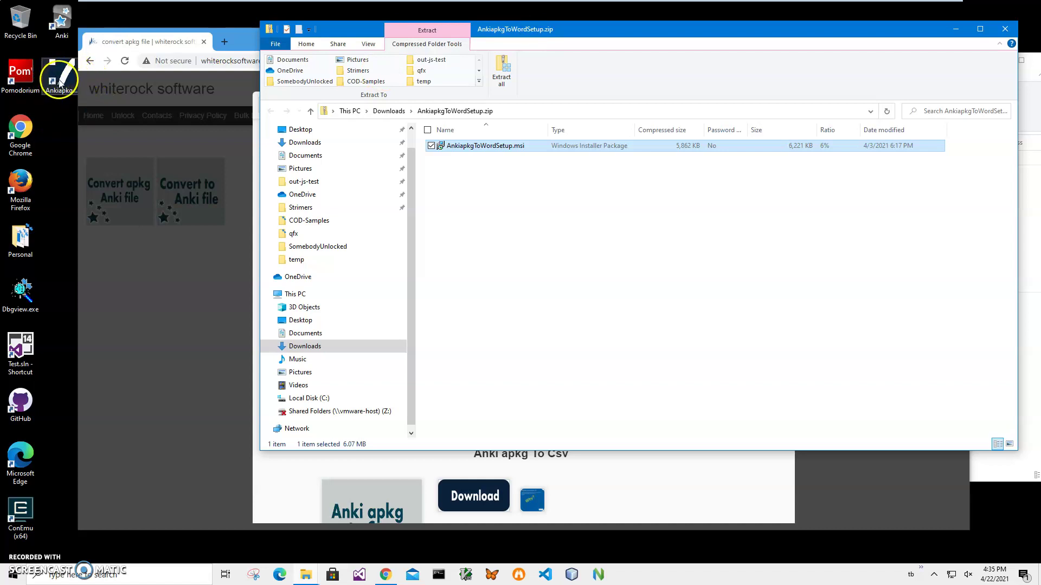
Step: Close the zip, Chrome and File Explorer windows, then launch Anki apkg To Word from the desktop
left_click(1005, 29)
left_click(956, 36)
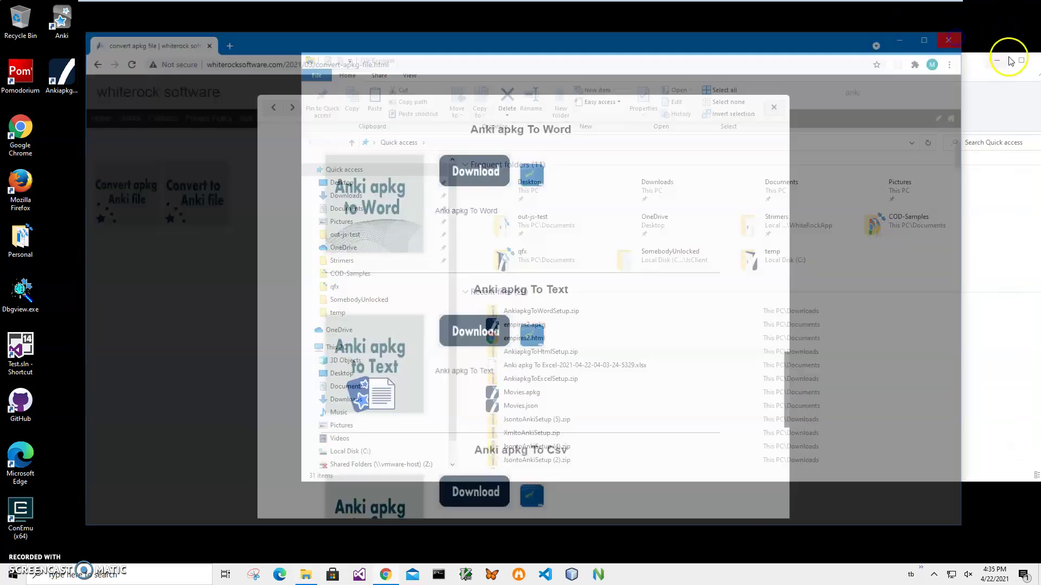
left_click_drag(407, 60, 245, 61)
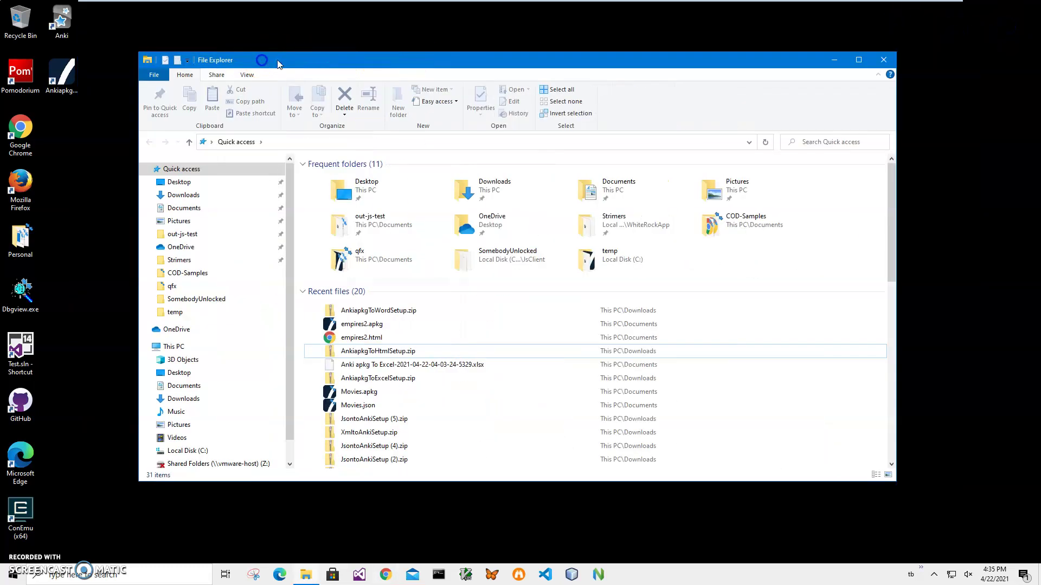
left_click(883, 59)
double_click(59, 81)
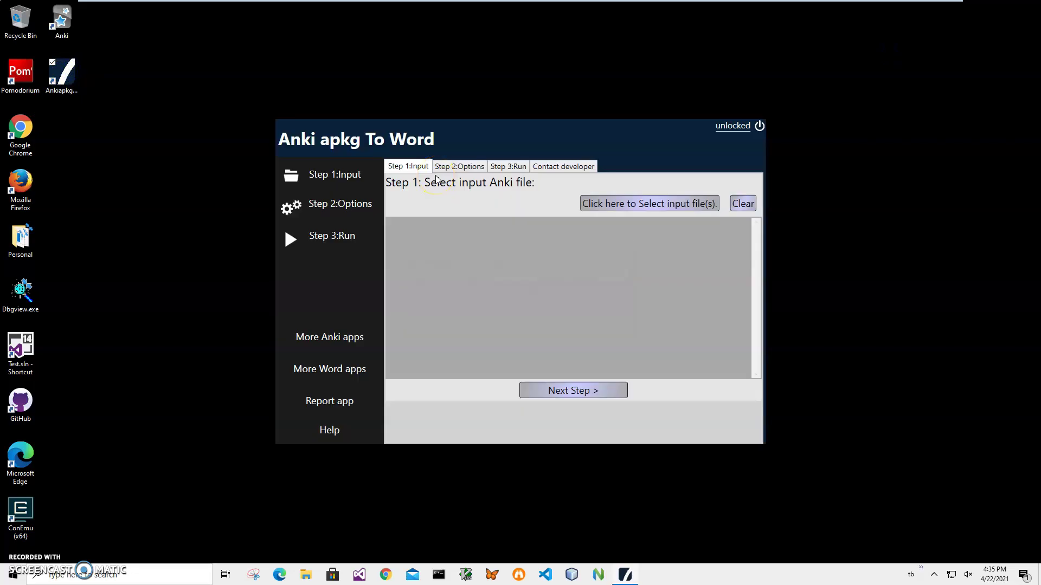
Step: Choose empires2.apkg from Documents as the input file and select its entry
left_click(600, 206)
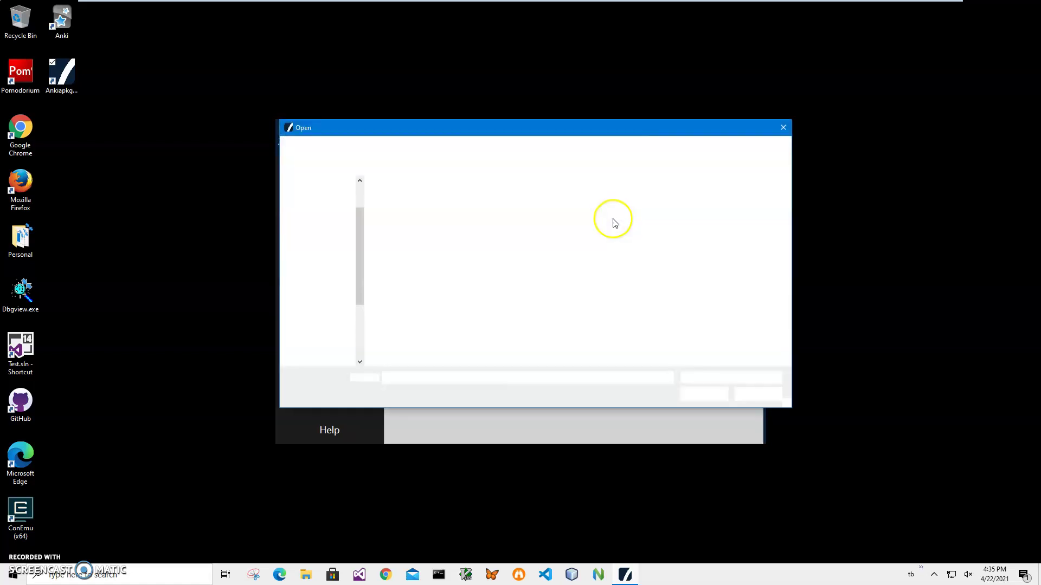
left_click(410, 210)
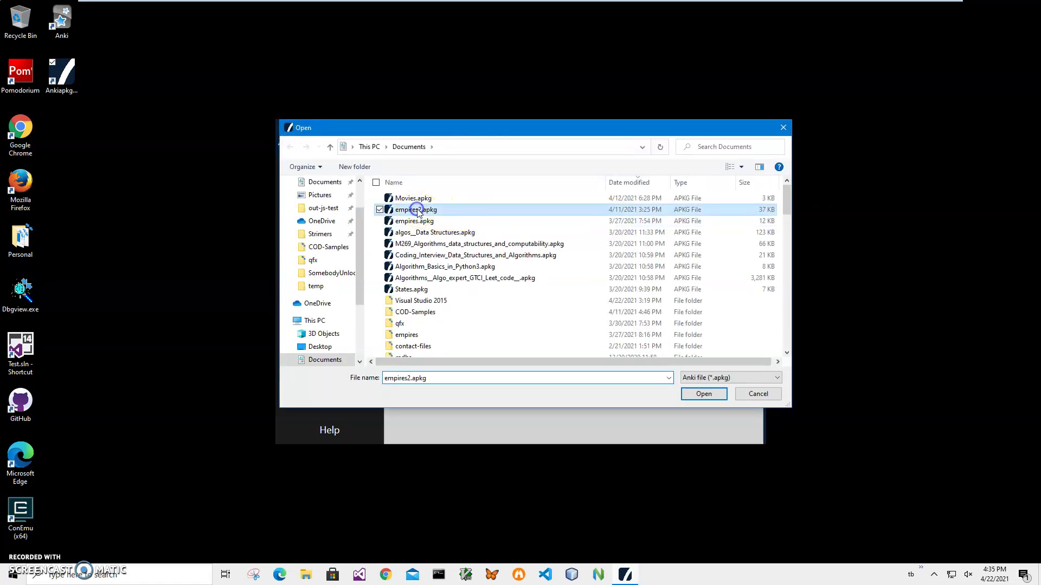
left_click(703, 394)
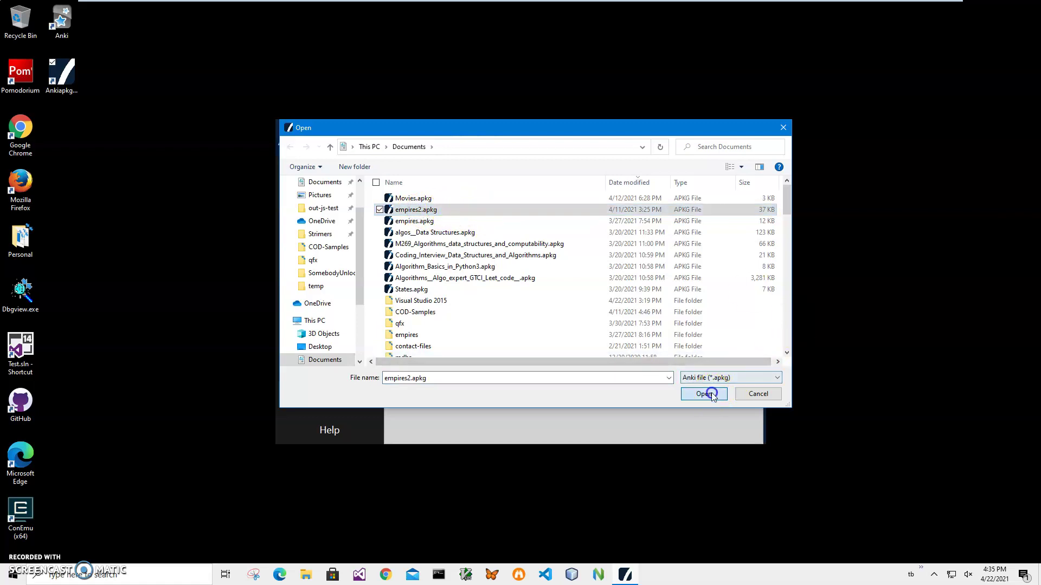
left_click(521, 233)
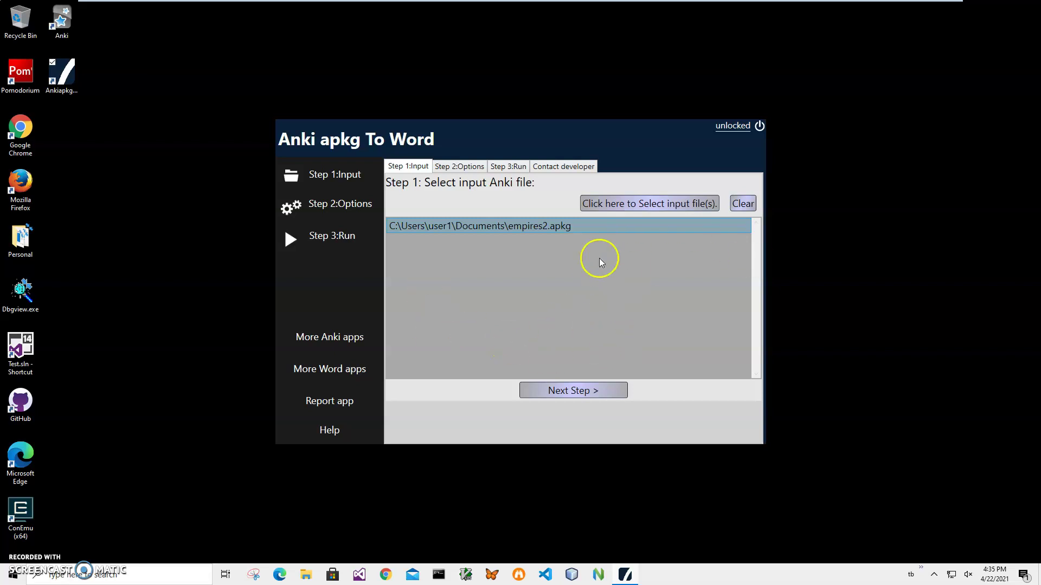
Step: Skip past Step 2: Options to reach Step 3: Run
left_click(587, 390)
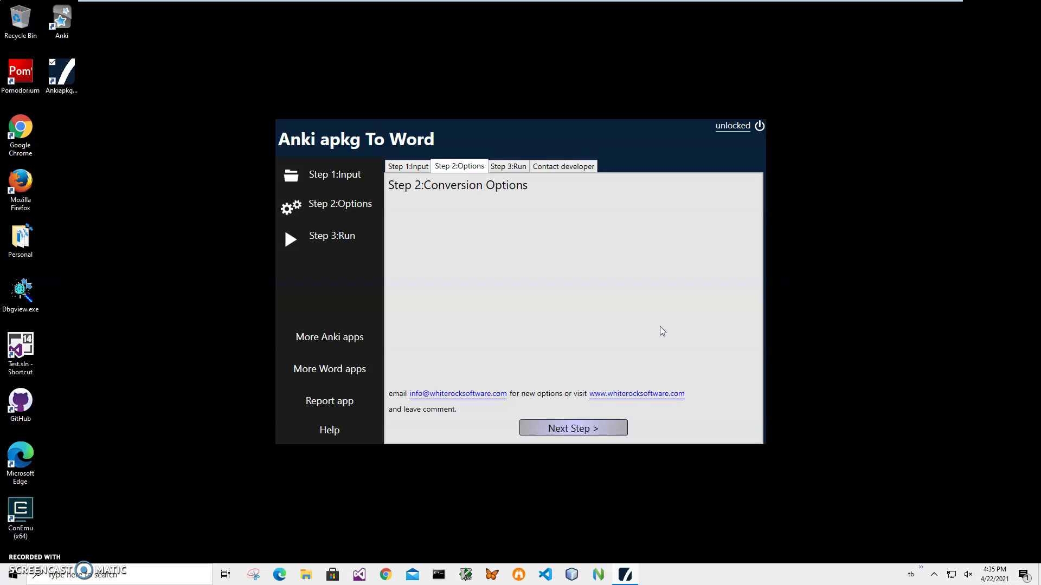
left_click(574, 437)
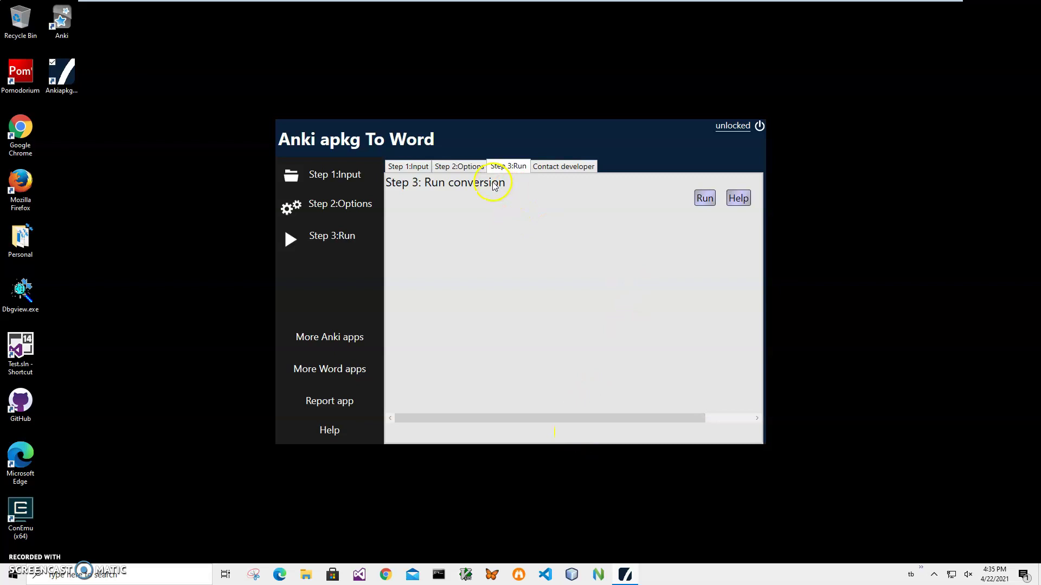
Step: Run the conversion, rename the output to Empires2.docx, and save it in Documents
left_click(704, 200)
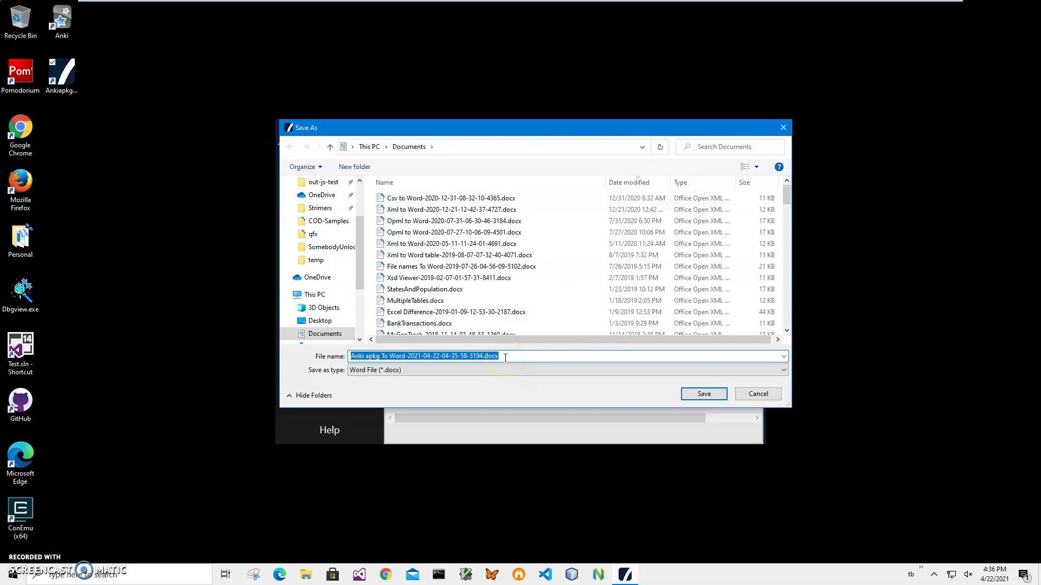
left_click(487, 357)
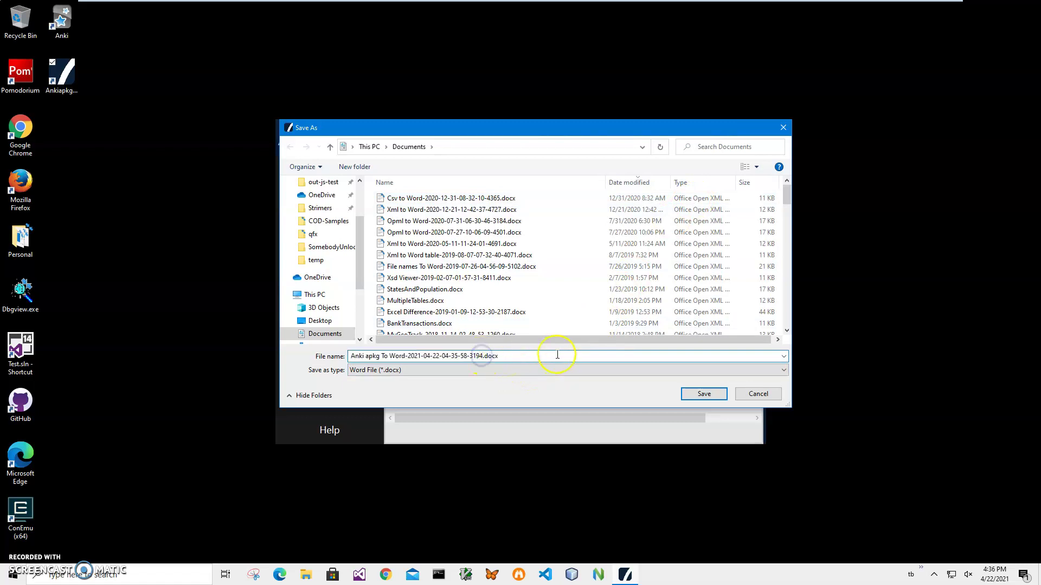
key("shift+Home")
type("E")
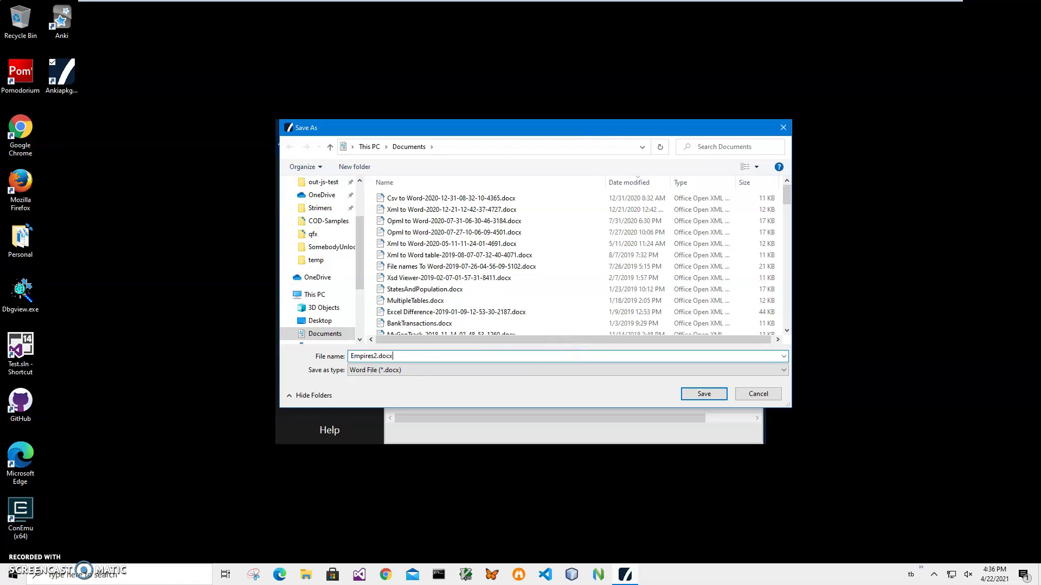
left_click(696, 393)
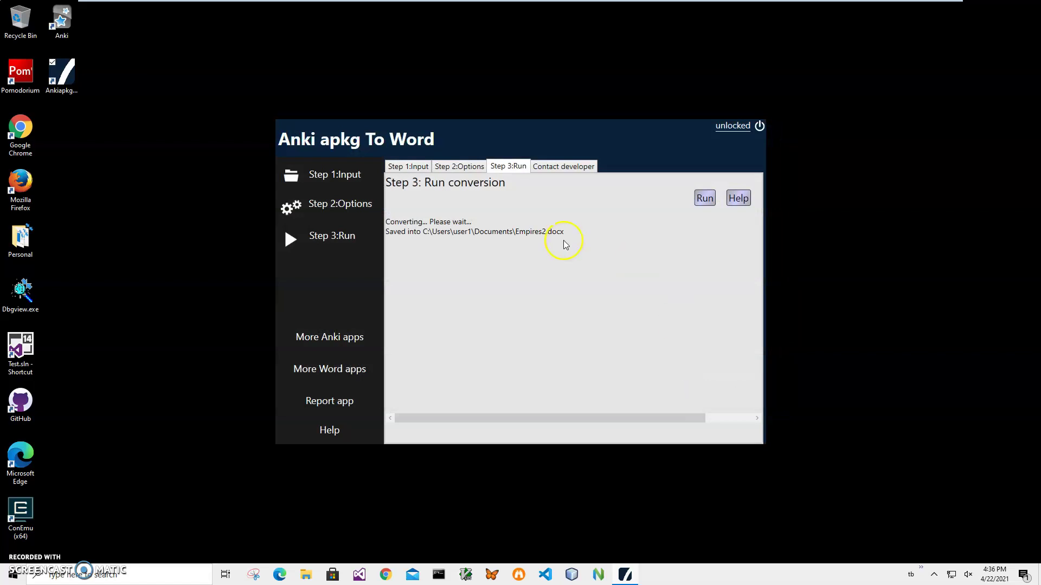
Step: Open Empires2.docx in WordPad from File Explorer's Recent files
left_click(307, 574)
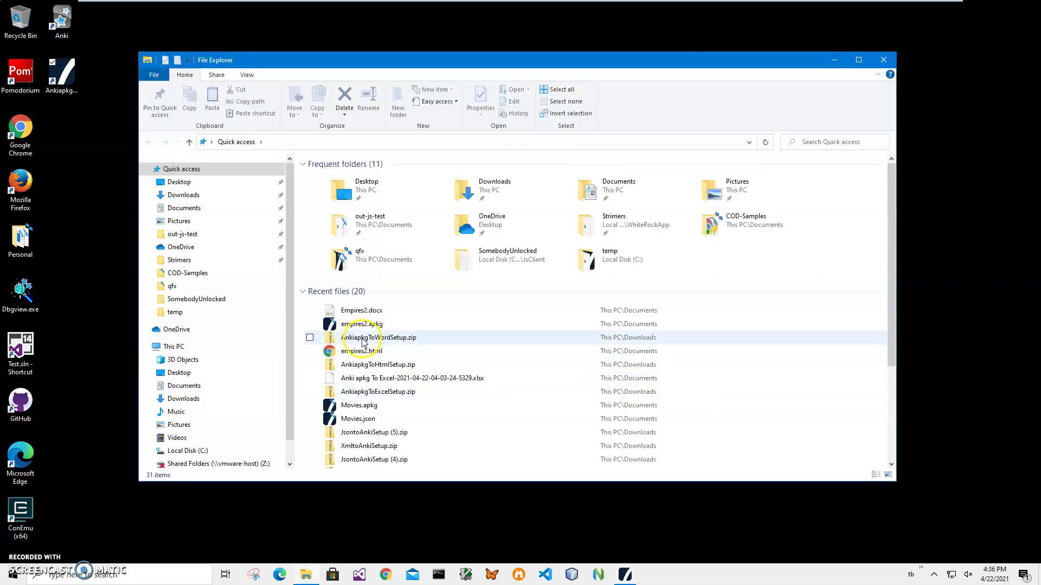
left_click(362, 311)
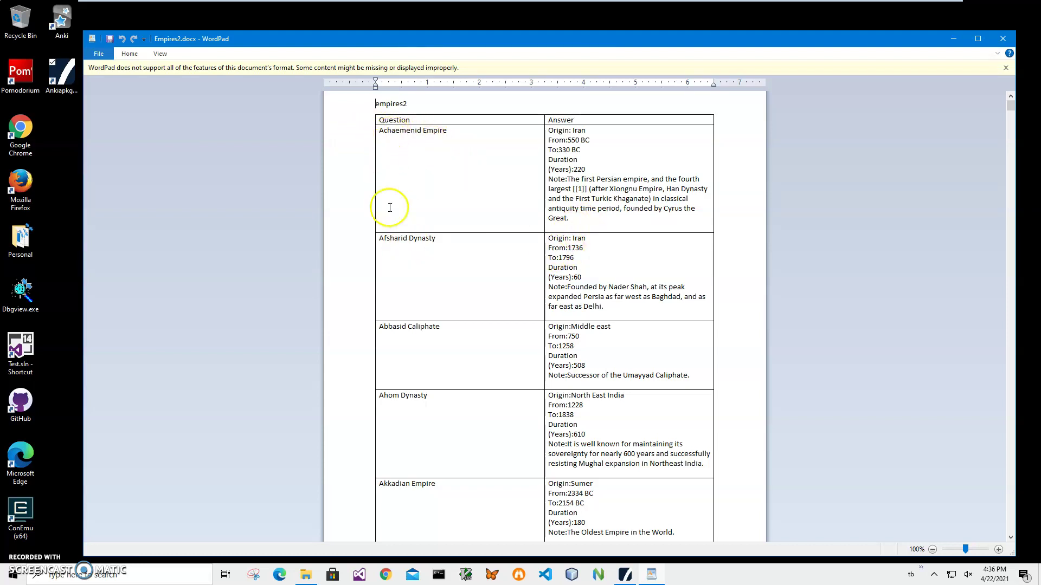
left_click(616, 160)
scroll(626, 385, "down", 5)
scroll(592, 391, "up", 5)
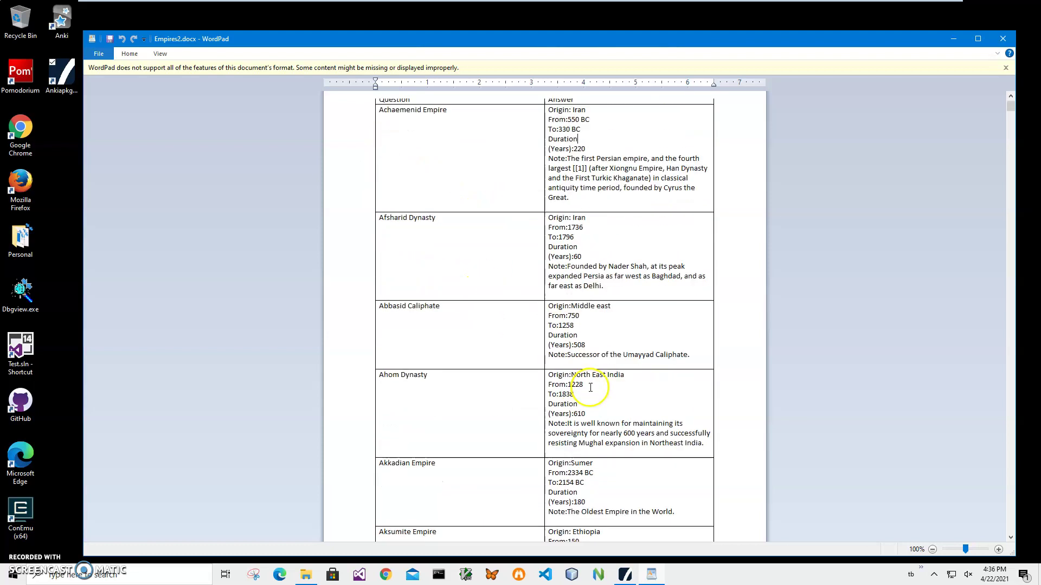
scroll(569, 341, "up", 1)
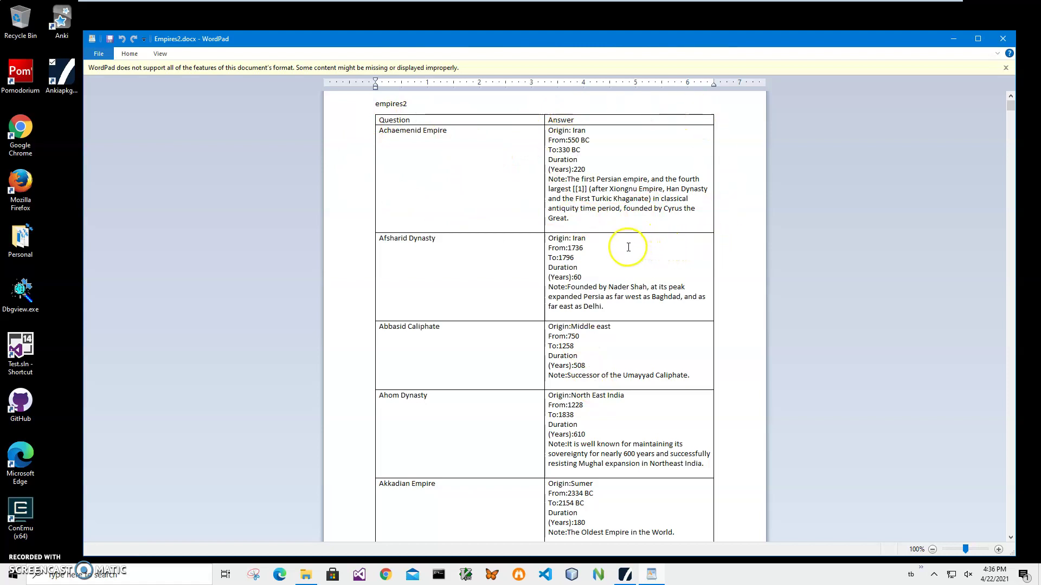
left_click(578, 160)
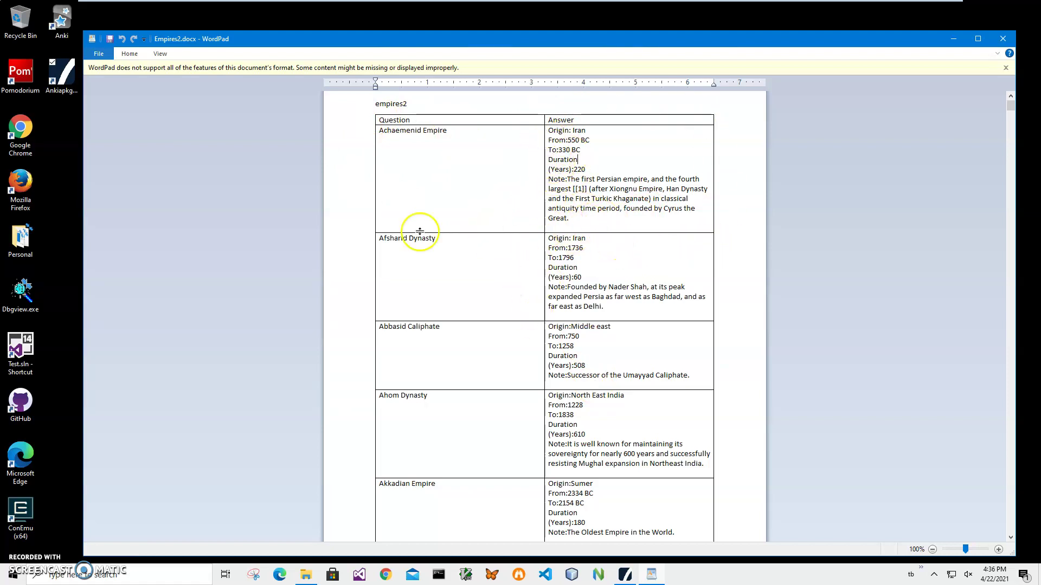
scroll(520, 372, "down", 5)
scroll(522, 374, "down", 5)
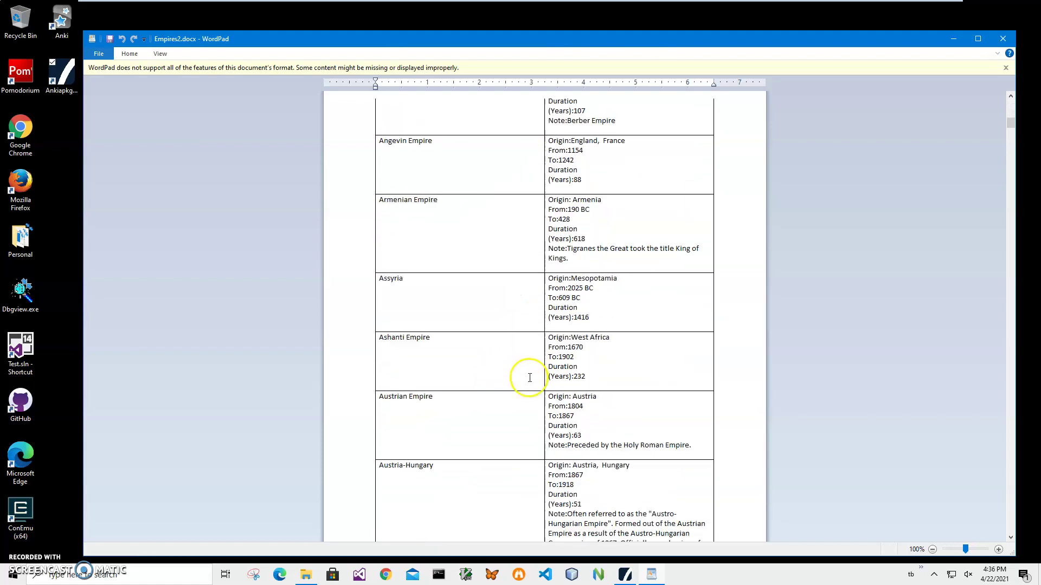
scroll(526, 376, "down", 5)
scroll(531, 380, "down", 5)
scroll(531, 380, "down", 2)
scroll(531, 382, "down", 5)
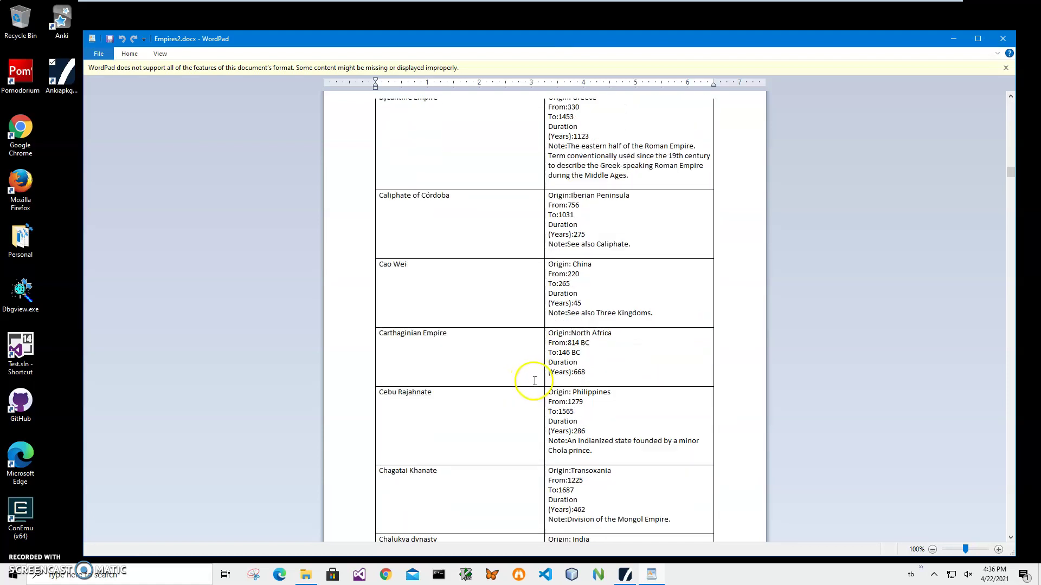
scroll(533, 382, "down", 5)
scroll(535, 382, "down", 5)
scroll(535, 382, "down", 5)
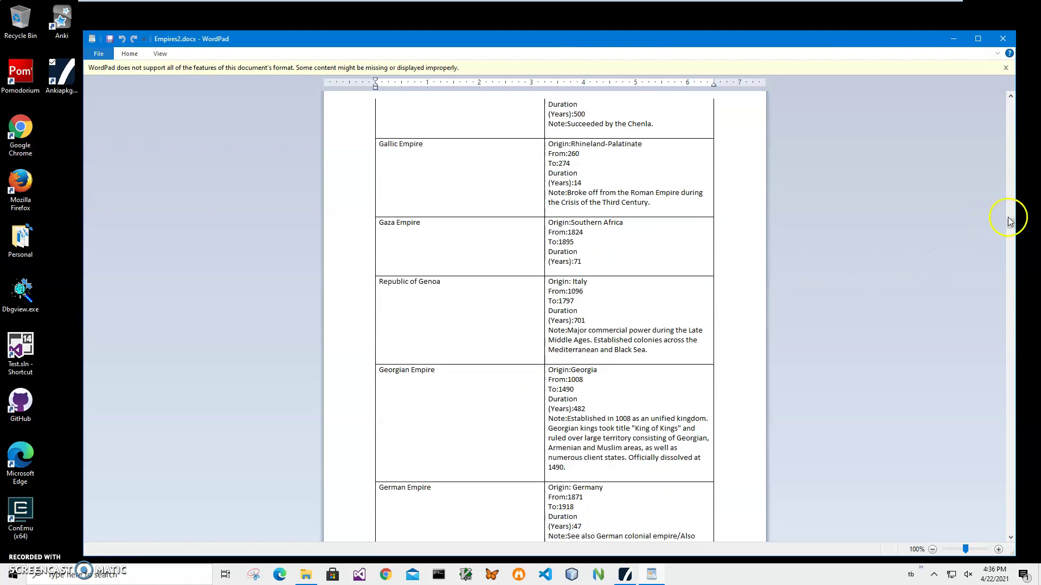
left_click_drag(1008, 217, 999, 538)
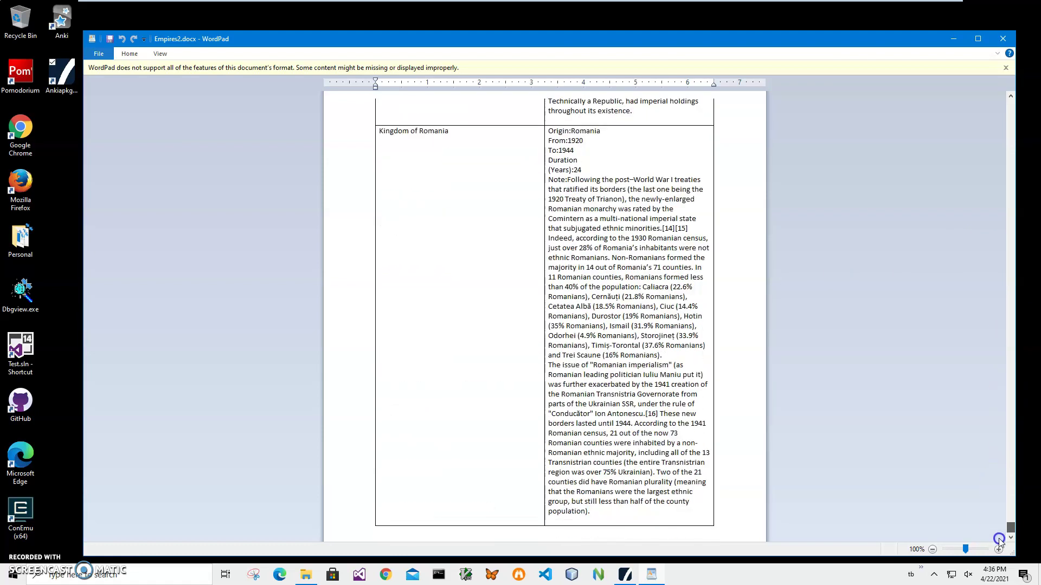
scroll(999, 546, "up", 5)
scroll(1004, 532, "up", 3)
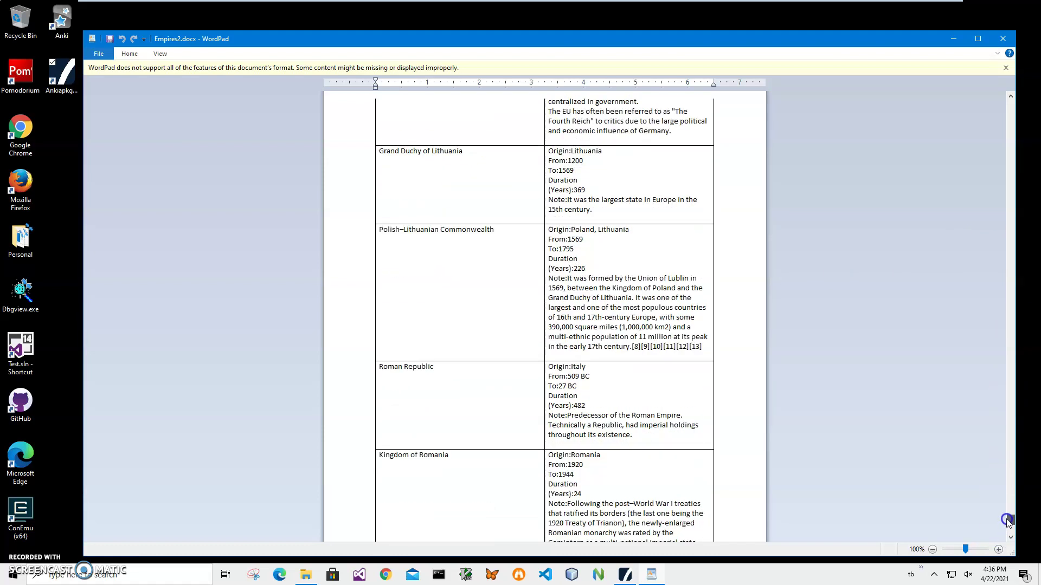
scroll(1008, 519, "up", 2)
left_click_drag(1008, 519, 1009, 510)
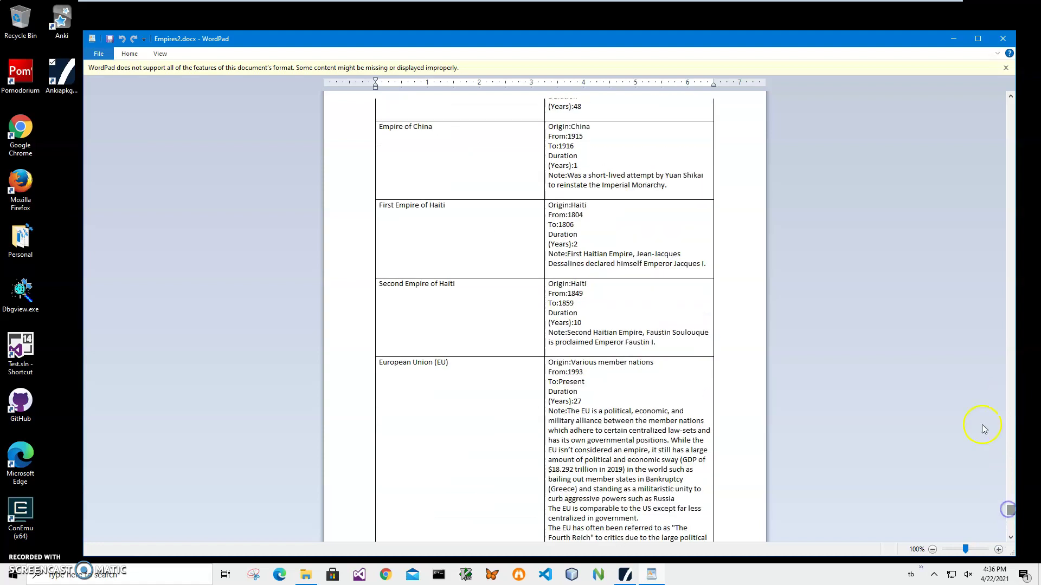